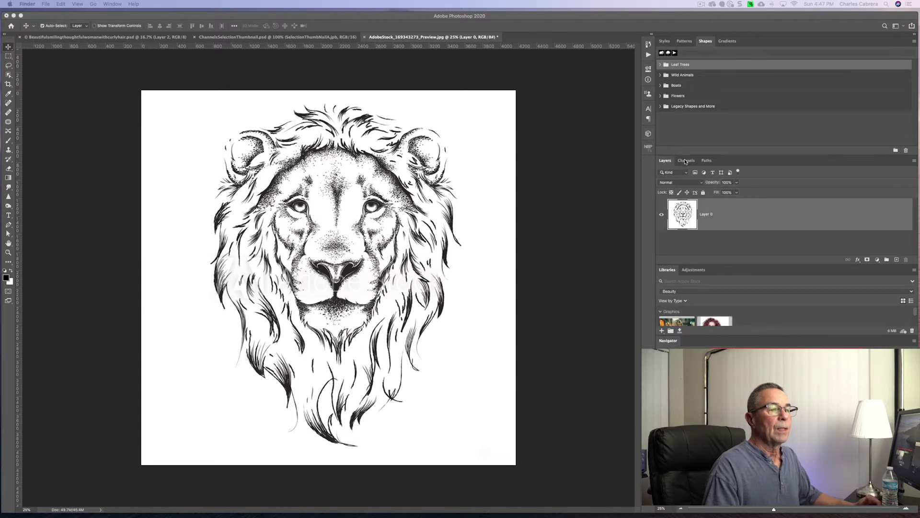
Step: Duplicate the Blue channel to create a Blue copy channel
{"action": "left_click", "coordinate": [689, 161]}
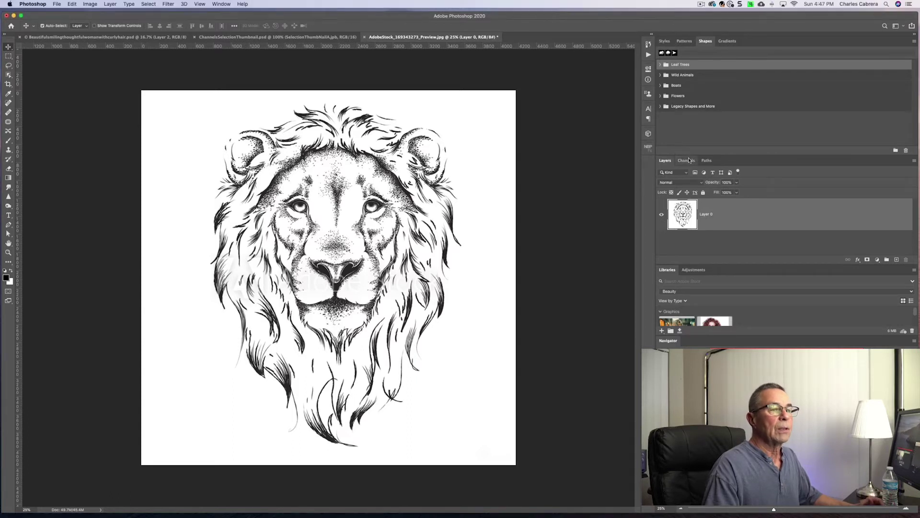
{"action": "left_click", "coordinate": [689, 160]}
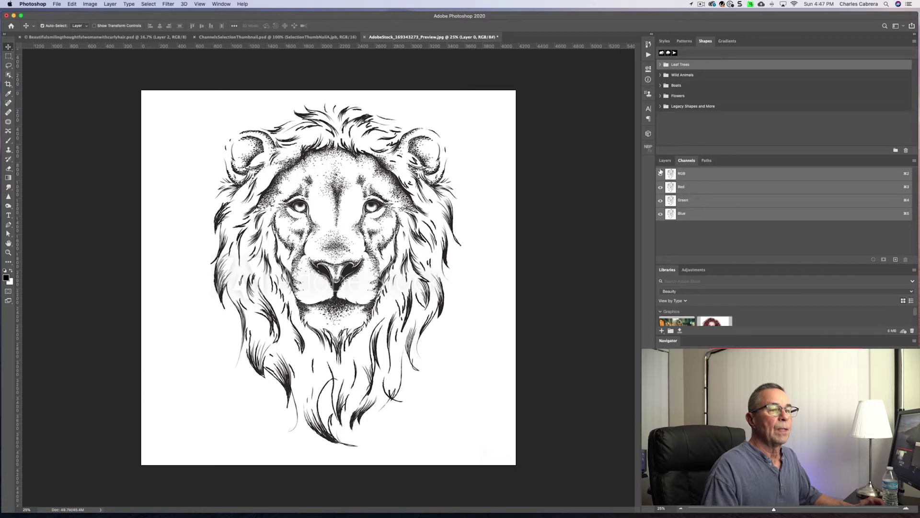
{"action": "left_click", "coordinate": [721, 217]}
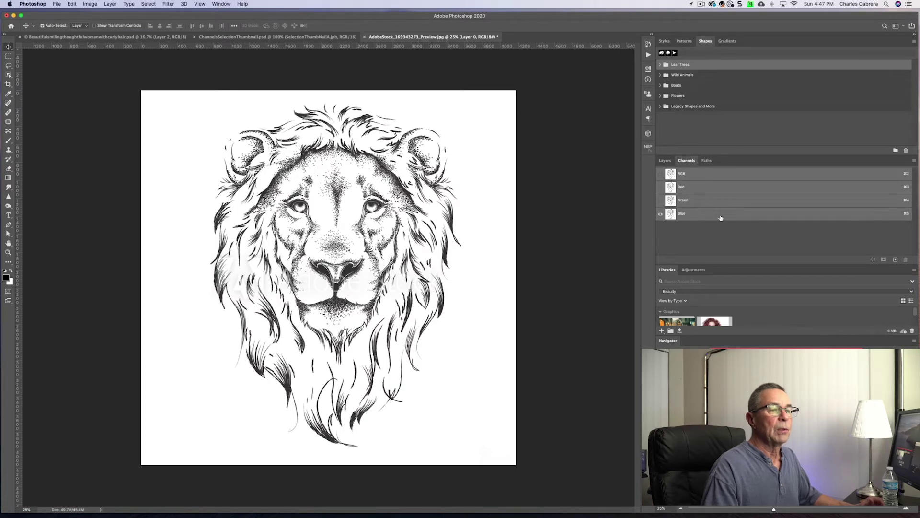
{"action": "left_click_drag", "start_coordinate": [874, 213], "coordinate": [900, 261]}
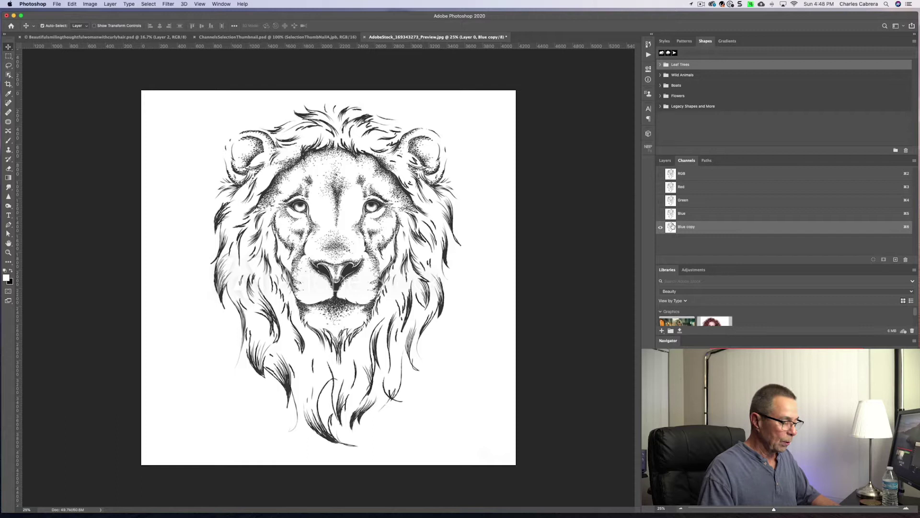
Step: Load Blue copy as a selection and invert it onto the lion's strokes
{"action": "left_click", "coordinate": [671, 227], "text": "super"}
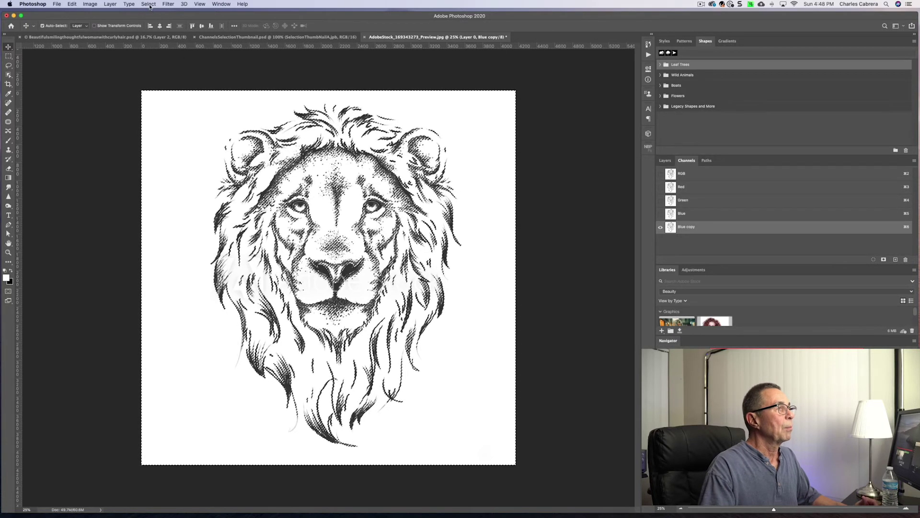
{"action": "left_click", "coordinate": [149, 4]}
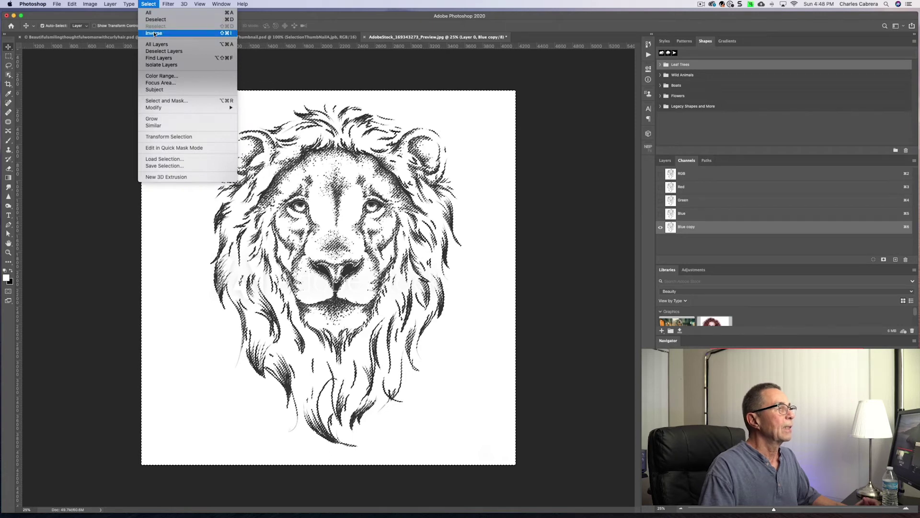
{"action": "left_click", "coordinate": [154, 34]}
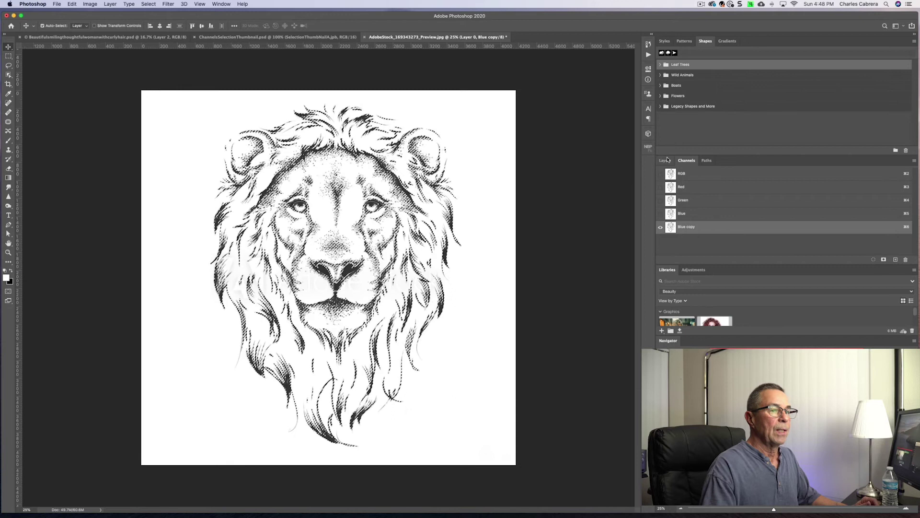
{"action": "left_click", "coordinate": [665, 161]}
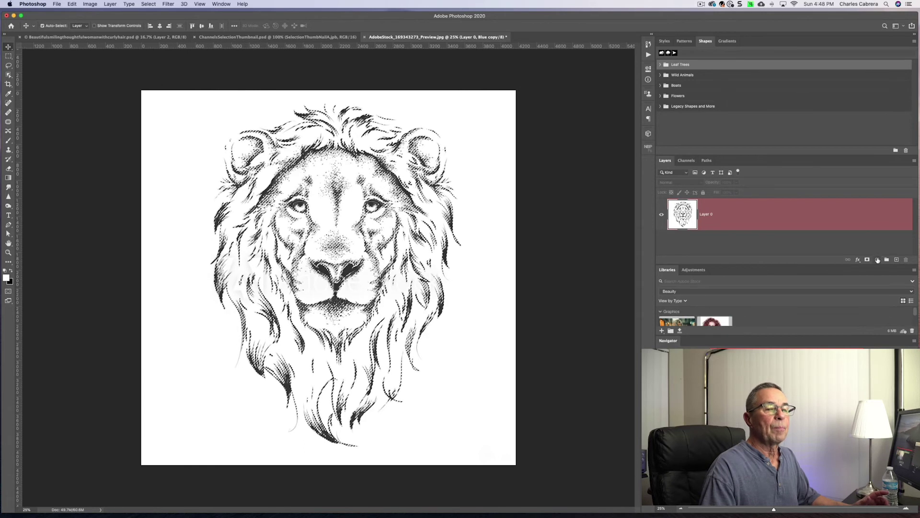
Step: Add a Solid Color fill layer and pick a dark green in the Color Picker
{"action": "left_click", "coordinate": [879, 260]}
{"action": "left_click", "coordinate": [878, 268]}
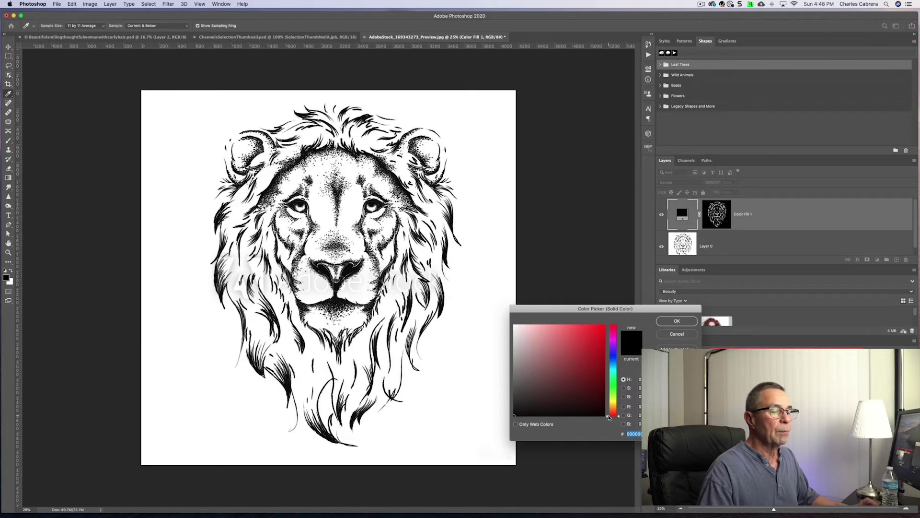
{"action": "left_click_drag", "start_coordinate": [607, 417], "coordinate": [615, 404]}
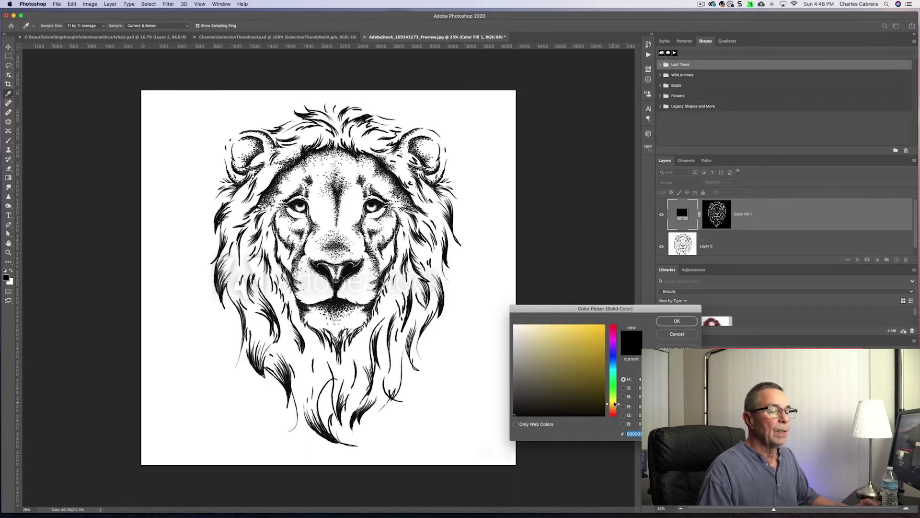
{"action": "left_click", "coordinate": [591, 401]}
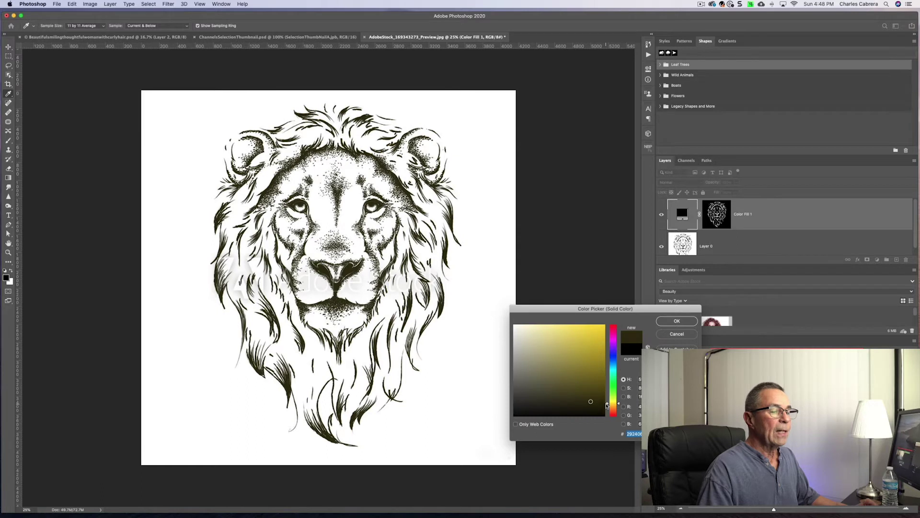
{"action": "left_click_drag", "start_coordinate": [607, 405], "coordinate": [607, 394]}
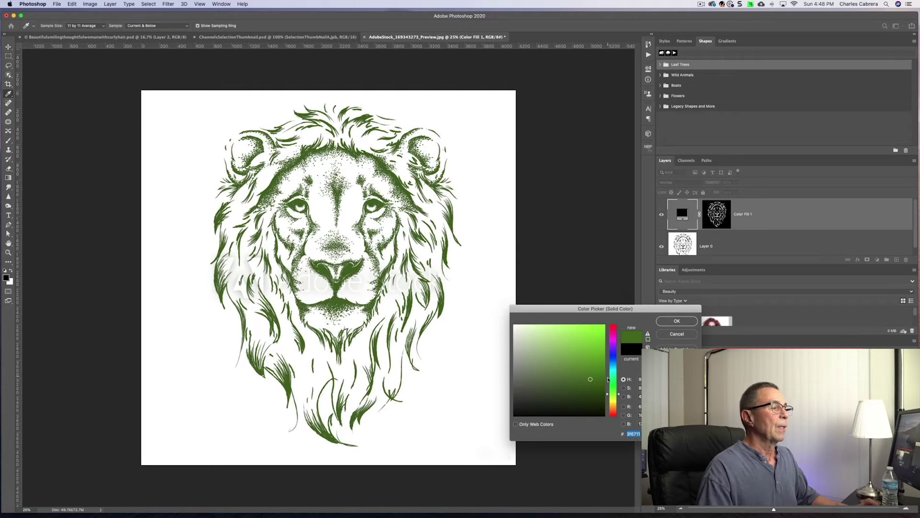
{"action": "left_click", "coordinate": [591, 383]}
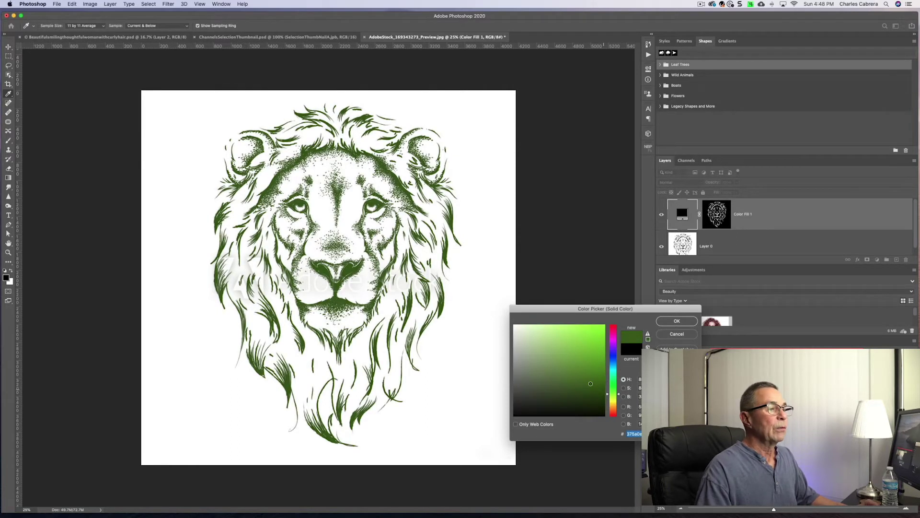
{"action": "left_click", "coordinate": [590, 384]}
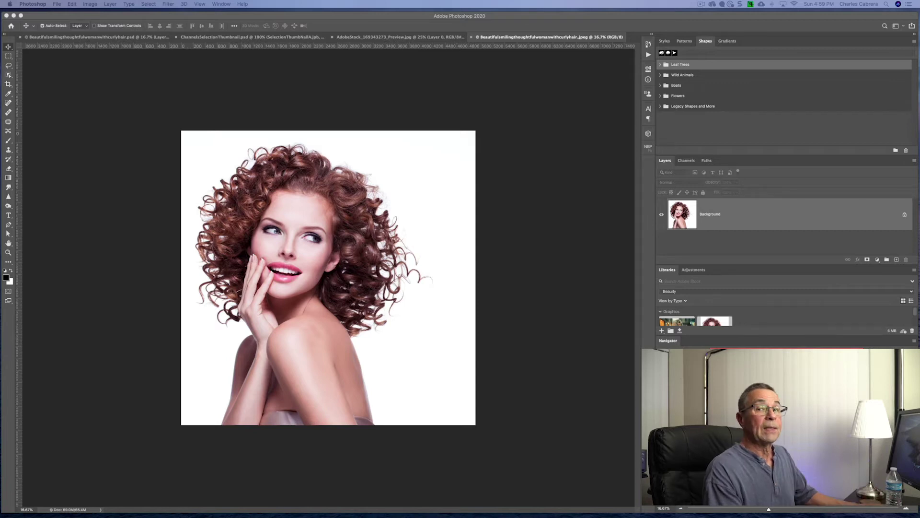
Step: Show the woman photo's channels and hide all except the Blue channel
{"action": "left_click", "coordinate": [684, 161]}
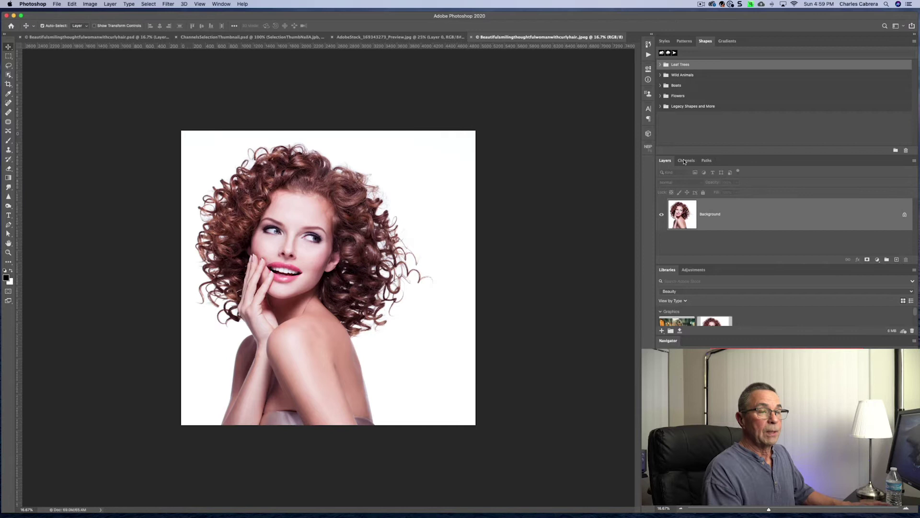
{"action": "left_click", "coordinate": [684, 161]}
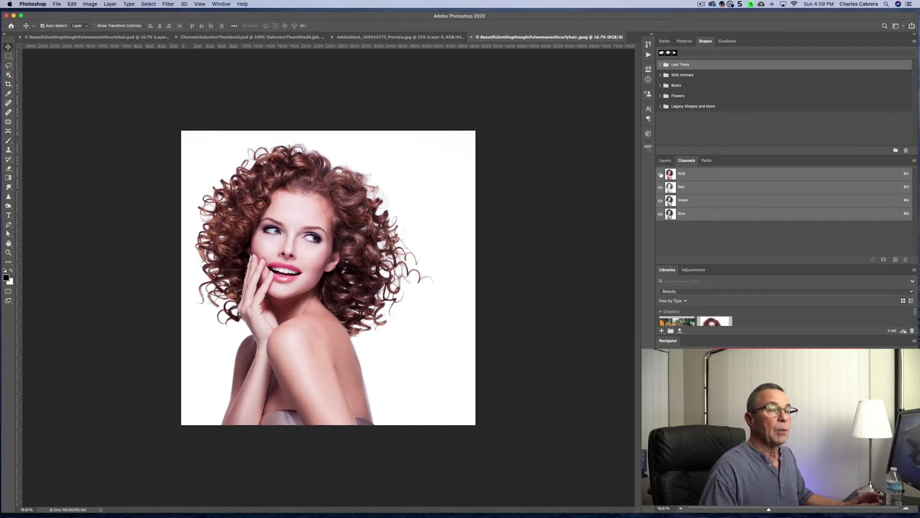
{"action": "left_click", "coordinate": [661, 174]}
{"action": "left_click", "coordinate": [661, 200]}
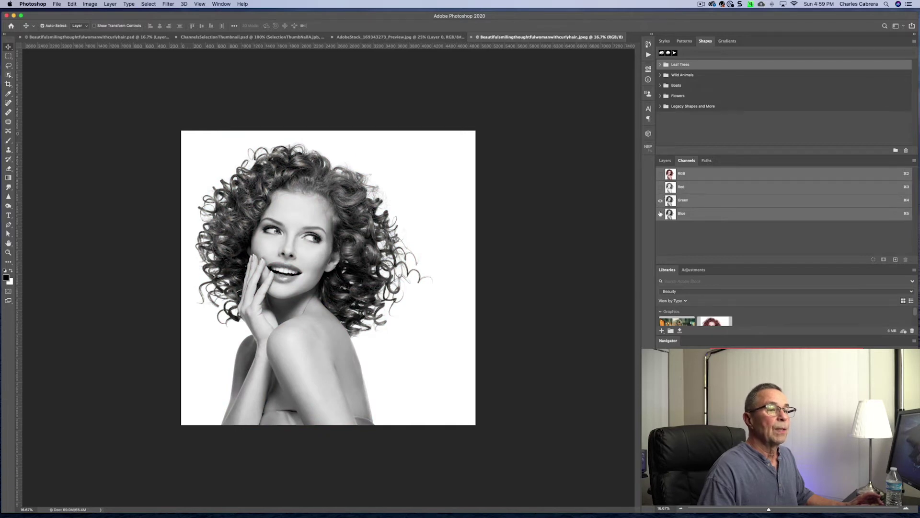
{"action": "left_click", "coordinate": [660, 214]}
{"action": "left_click", "coordinate": [660, 201]}
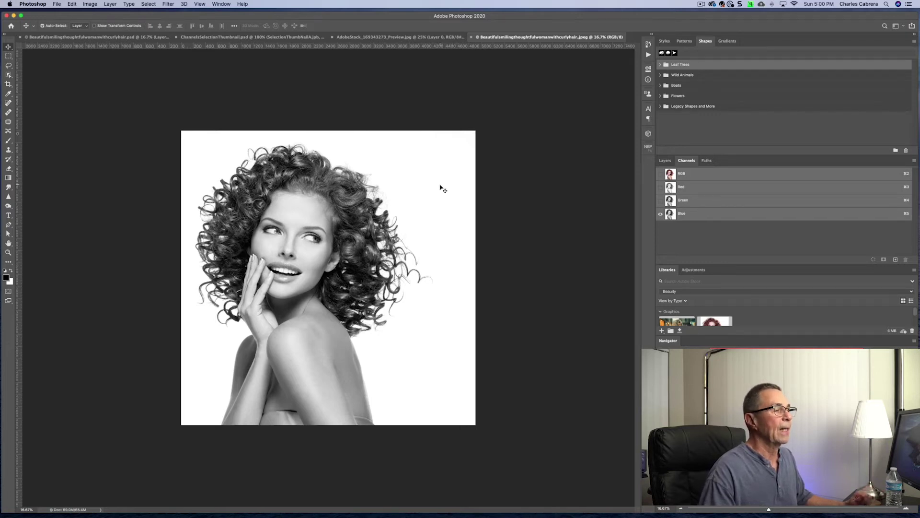
Step: Apply Levels 135, 0.7, 255 to the Blue copy channel so the hair goes near-black
{"action": "left_click", "coordinate": [86, 4]}
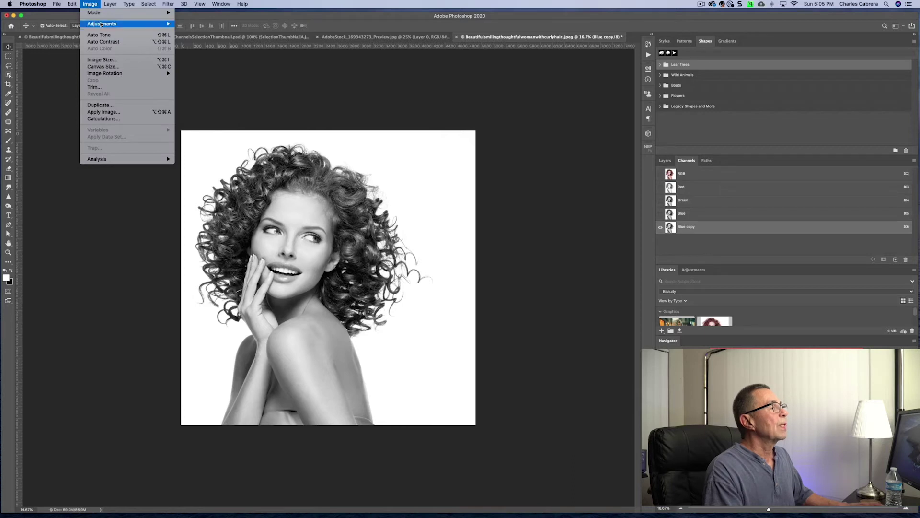
{"action": "mouse_move", "coordinate": [110, 23]}
{"action": "left_click", "coordinate": [200, 32]}
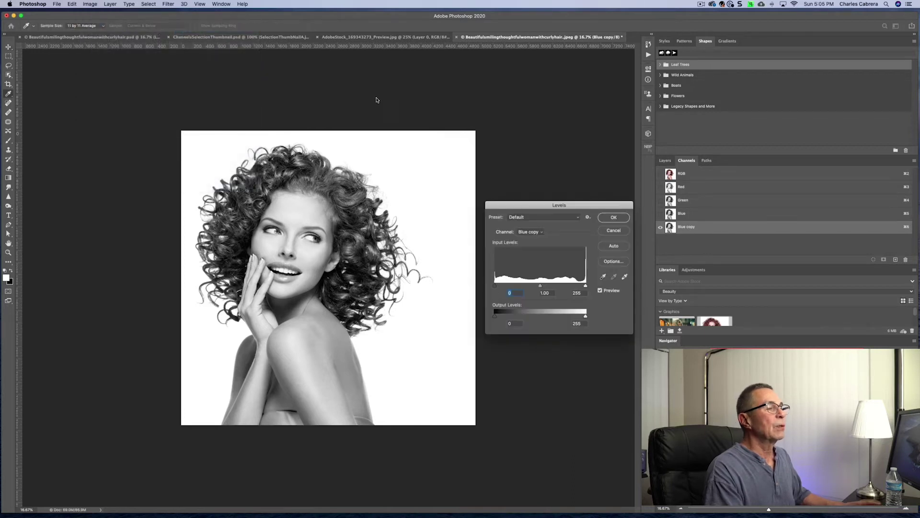
{"action": "type", "text": "55"}
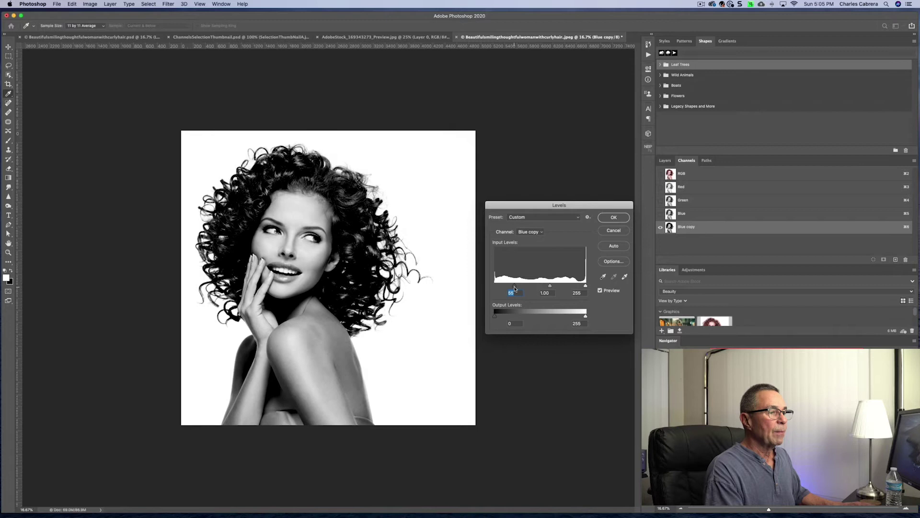
{"action": "left_click_drag", "start_coordinate": [514, 288], "coordinate": [567, 287]}
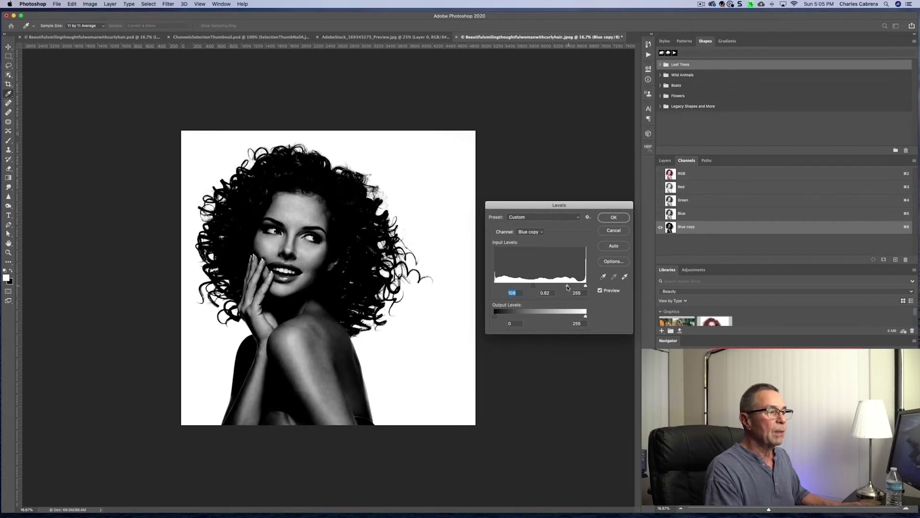
{"action": "key", "text": "Tab"}
{"action": "key", "text": "super+equal"}
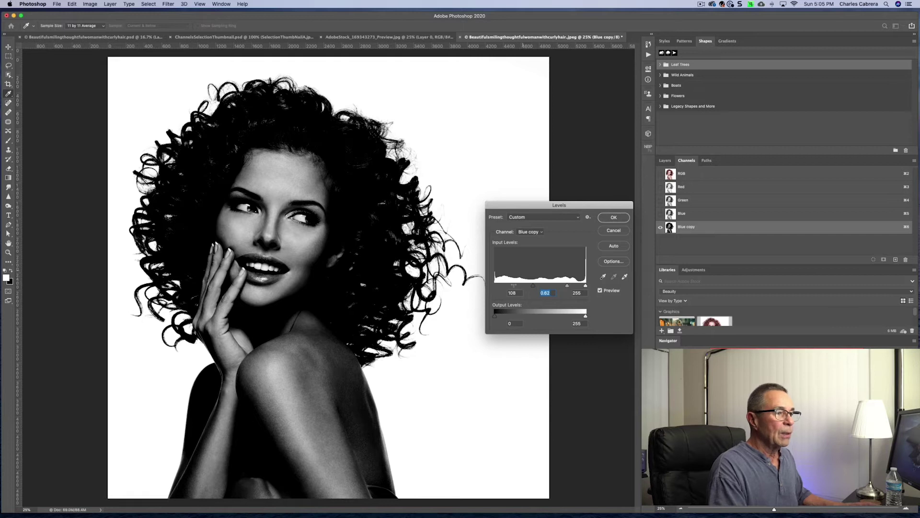
{"action": "left_click_drag", "start_coordinate": [533, 286], "coordinate": [543, 289]}
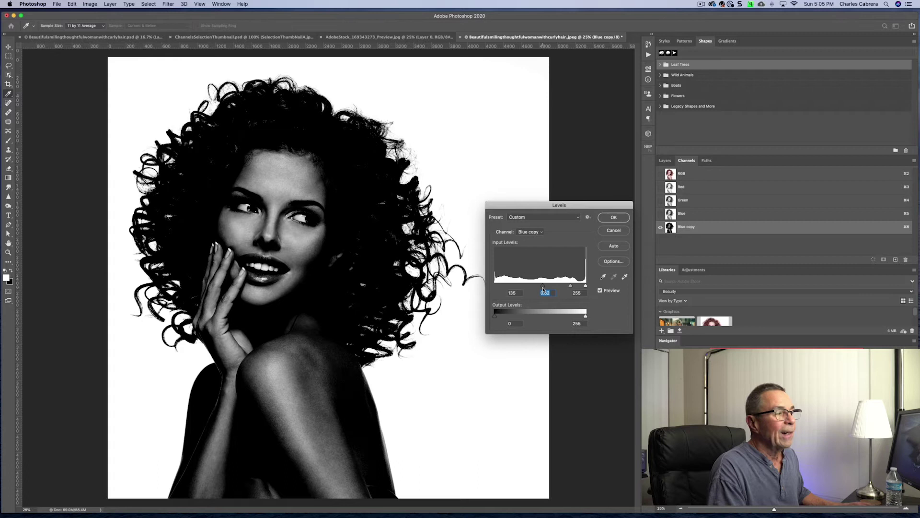
{"action": "key", "text": "shift+Tab"}
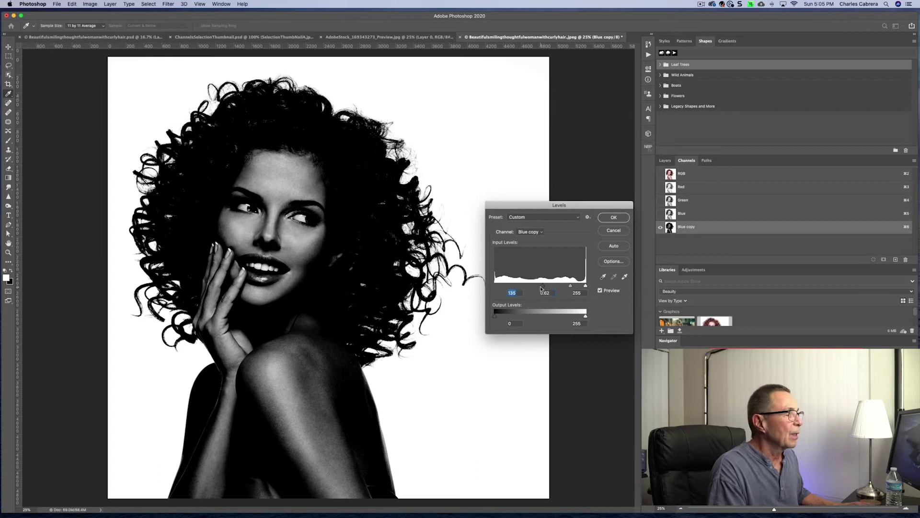
{"action": "left_click_drag", "start_coordinate": [571, 286], "coordinate": [545, 287]}
{"action": "key", "text": "shift+Tab"}
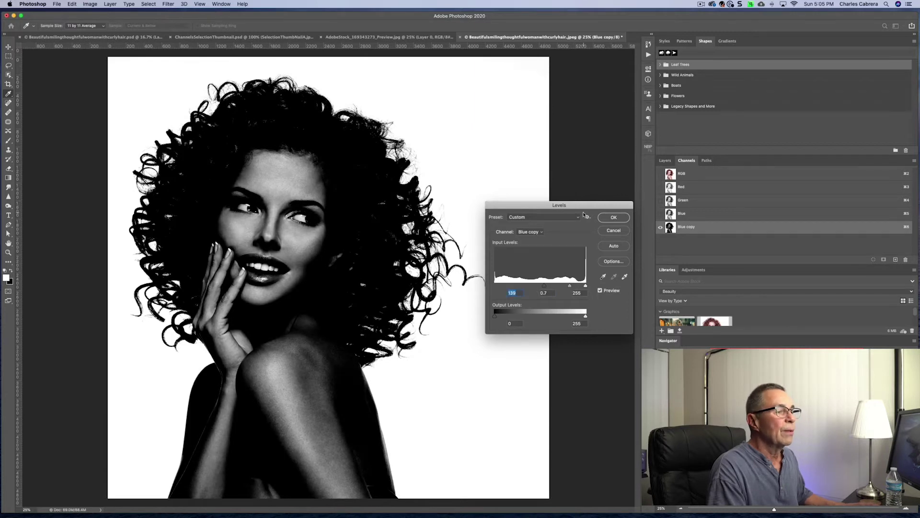
{"action": "left_click", "coordinate": [614, 218]}
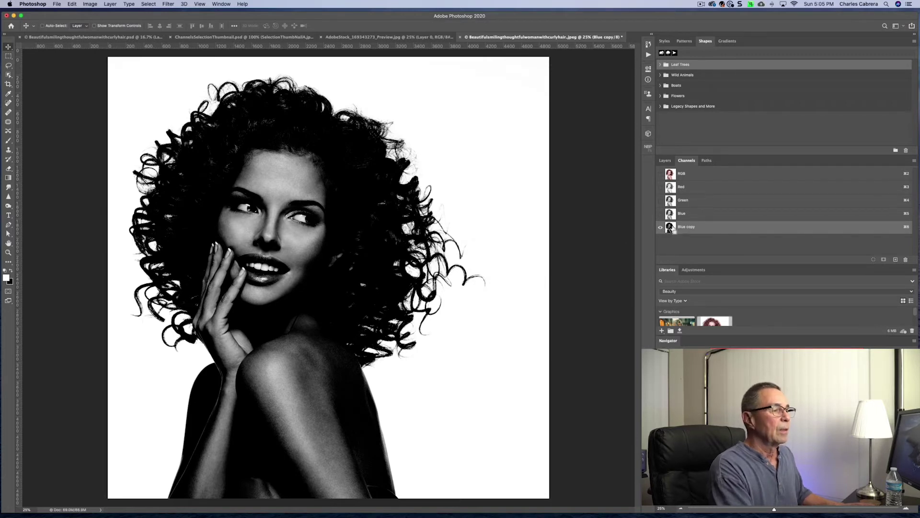
Step: Mask Layer 0 from the Blue copy selection, invert the mask, and view it alone
{"action": "left_click", "coordinate": [671, 227], "text": "super"}
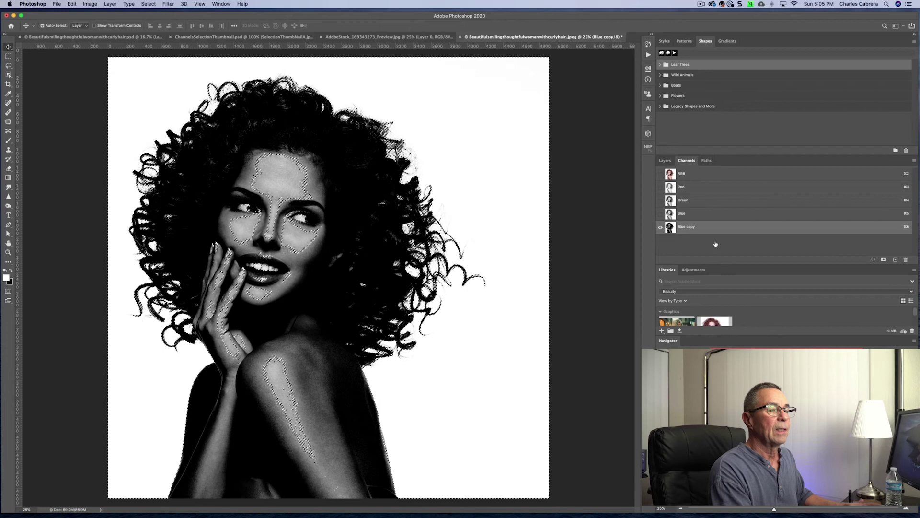
{"action": "left_click", "coordinate": [665, 160]}
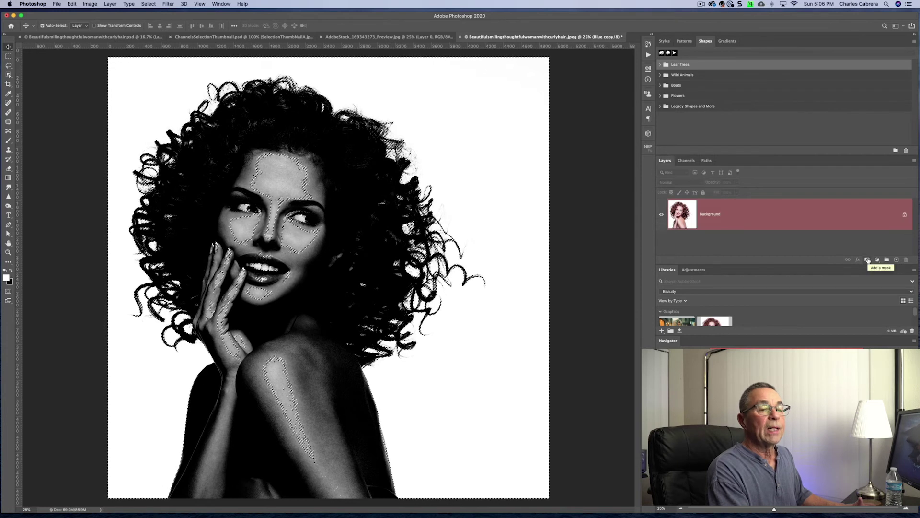
{"action": "left_click", "coordinate": [867, 260]}
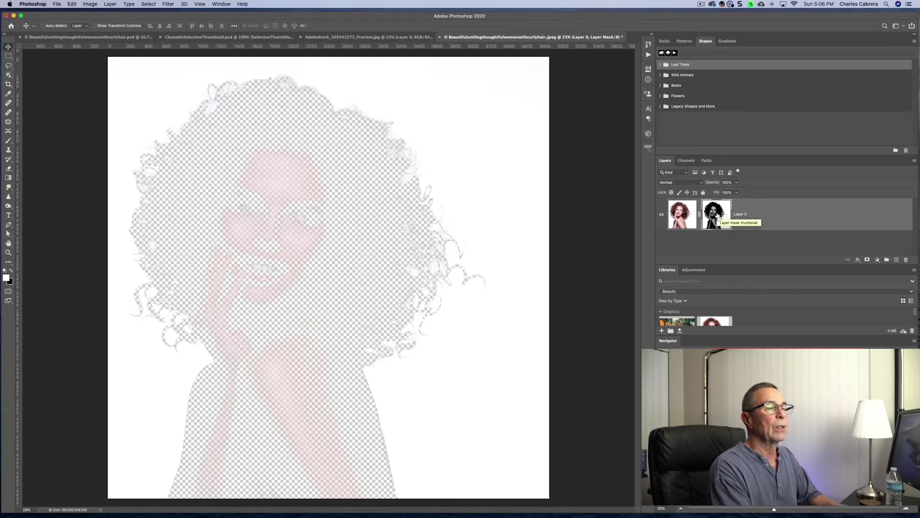
{"action": "key", "text": "super+i"}
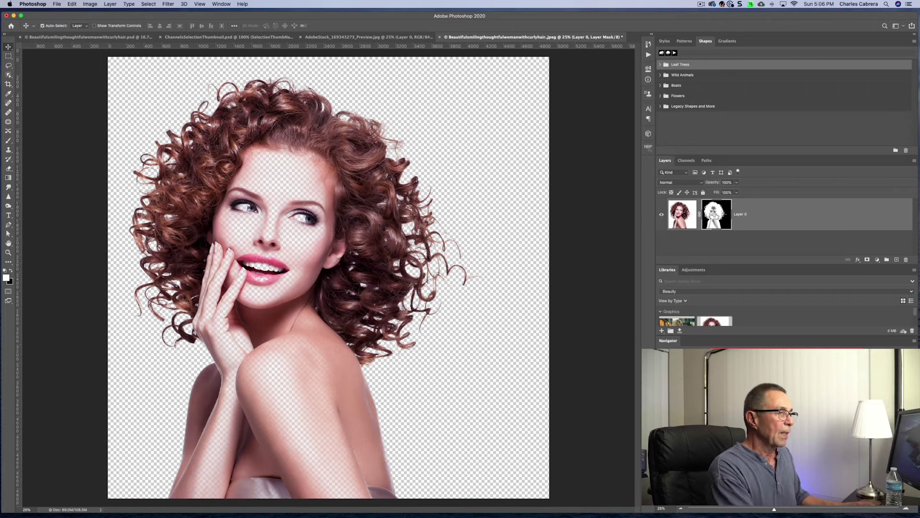
{"action": "left_click", "coordinate": [715, 215], "text": "alt"}
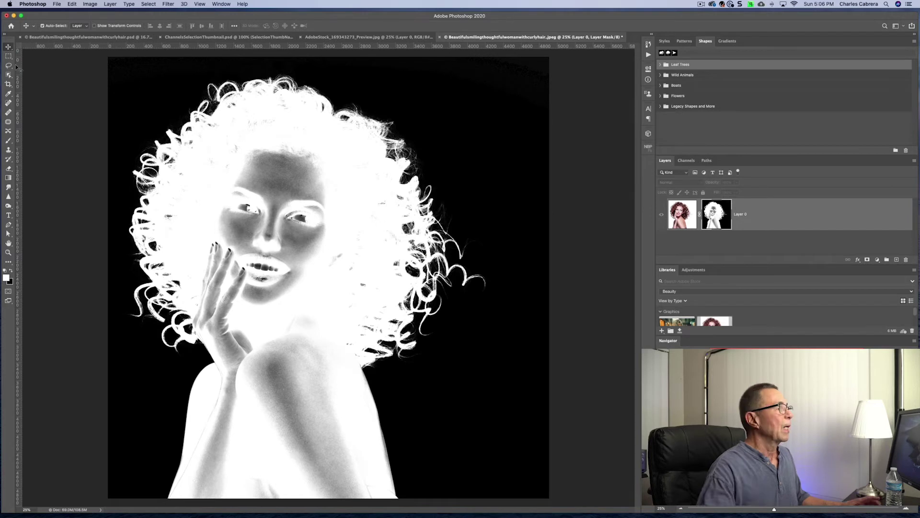
Step: Paint white over the woman's face and body in the mask with an Overlay brush
{"action": "left_click", "coordinate": [13, 140]}
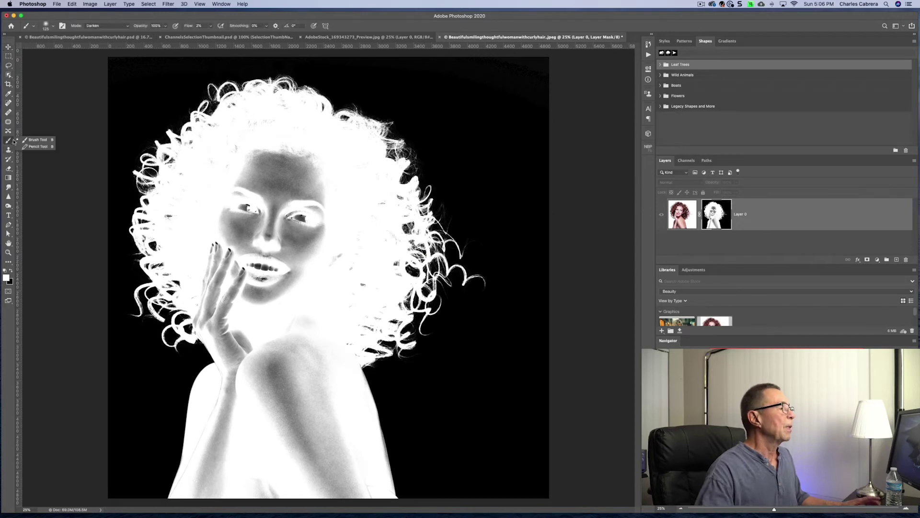
{"action": "left_click", "coordinate": [123, 26]}
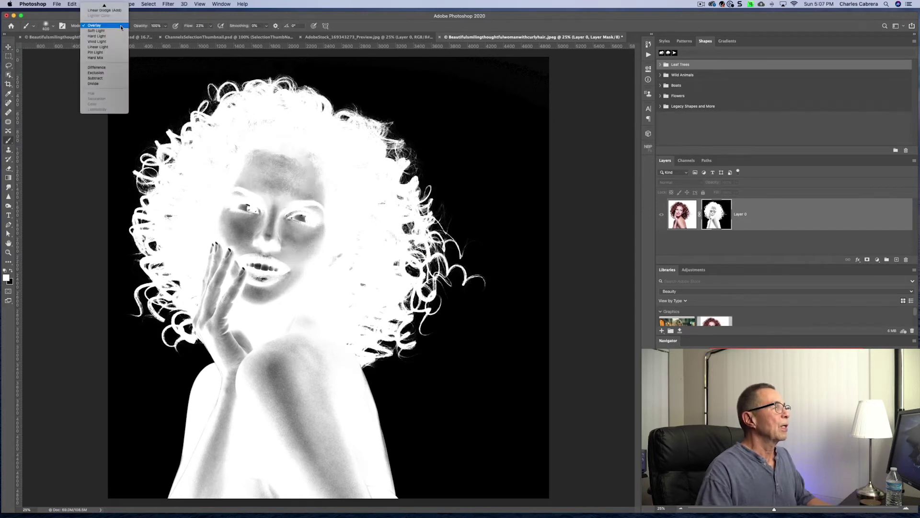
{"action": "left_click", "coordinate": [121, 26]}
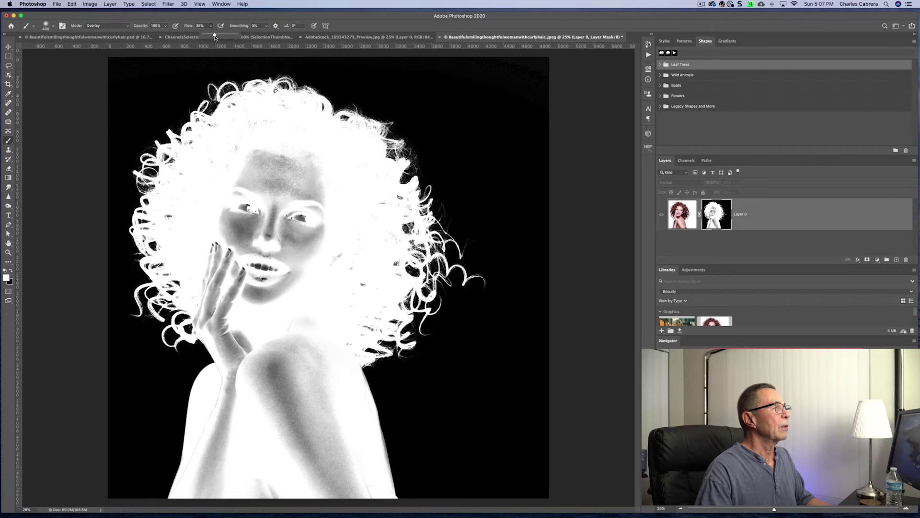
{"action": "left_click_drag", "start_coordinate": [214, 37], "coordinate": [218, 36]}
{"action": "mouse_move", "coordinate": [315, 184]}
{"action": "left_mouse_down"}
{"action": "mouse_move", "coordinate": [286, 218]}
{"action": "mouse_move", "coordinate": [313, 232]}
{"action": "mouse_move", "coordinate": [292, 276]}
{"action": "mouse_move", "coordinate": [271, 287]}
{"action": "mouse_move", "coordinate": [257, 225]}
{"action": "mouse_move", "coordinate": [227, 250]}
{"action": "mouse_move", "coordinate": [217, 282]}
{"action": "mouse_move", "coordinate": [219, 245]}
{"action": "mouse_move", "coordinate": [272, 255]}
{"action": "mouse_move", "coordinate": [272, 232]}
{"action": "mouse_move", "coordinate": [253, 240]}
{"action": "mouse_move", "coordinate": [228, 372]}
{"action": "mouse_move", "coordinate": [248, 387]}
{"action": "mouse_move", "coordinate": [302, 366]}
{"action": "mouse_move", "coordinate": [321, 430]}
{"action": "mouse_move", "coordinate": [346, 376]}
{"action": "mouse_move", "coordinate": [369, 397]}
{"action": "mouse_move", "coordinate": [380, 497]}
{"action": "mouse_move", "coordinate": [368, 488]}
{"action": "mouse_move", "coordinate": [380, 471]}
{"action": "mouse_move", "coordinate": [379, 415]}
{"action": "mouse_move", "coordinate": [384, 467]}
{"action": "mouse_move", "coordinate": [372, 396]}
{"action": "mouse_move", "coordinate": [384, 477]}
{"action": "left_mouse_up"}
{"action": "key", "text": "shift+6"}
{"action": "key", "text": "shift+1"}
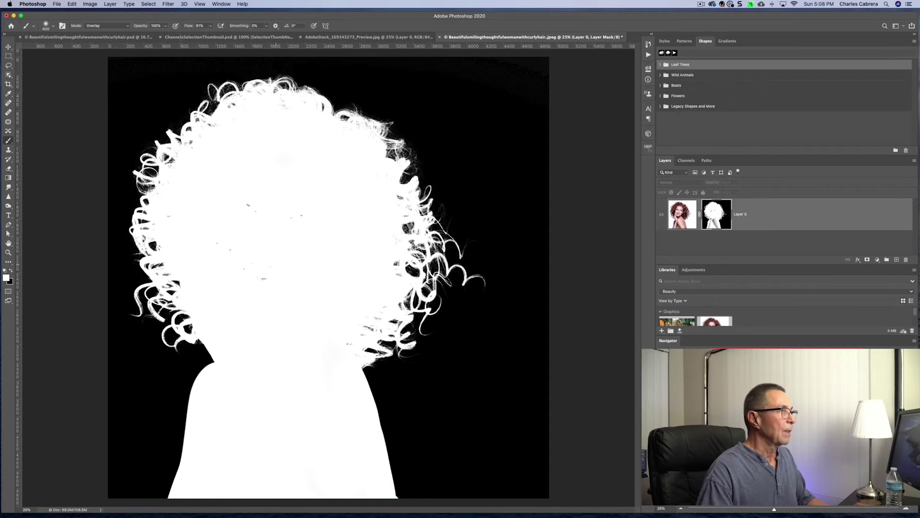
Step: Return the brush blend mode to Normal
{"action": "left_click", "coordinate": [159, 25]}
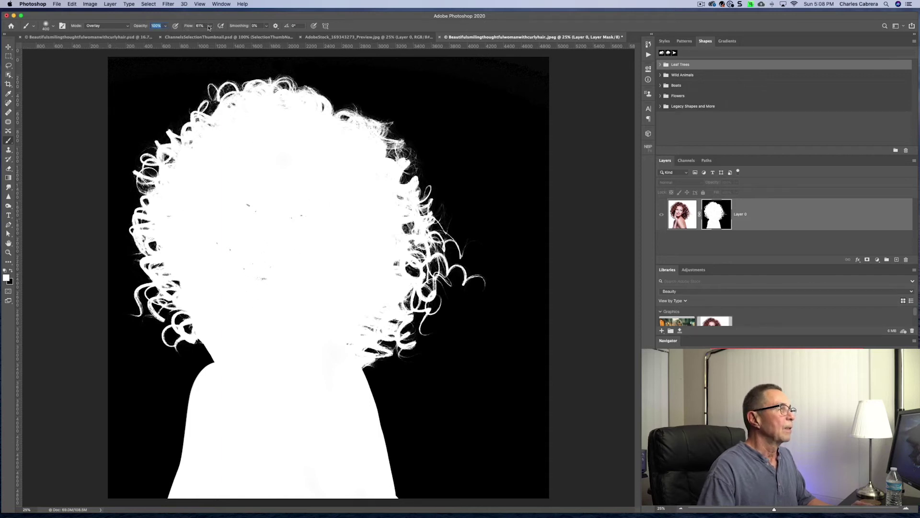
{"action": "left_click", "coordinate": [116, 26]}
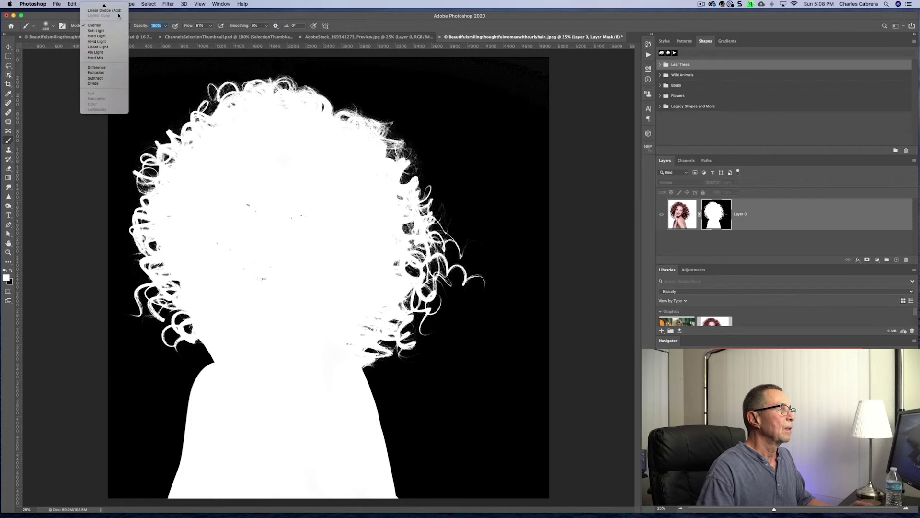
{"action": "left_click", "coordinate": [118, 6]}
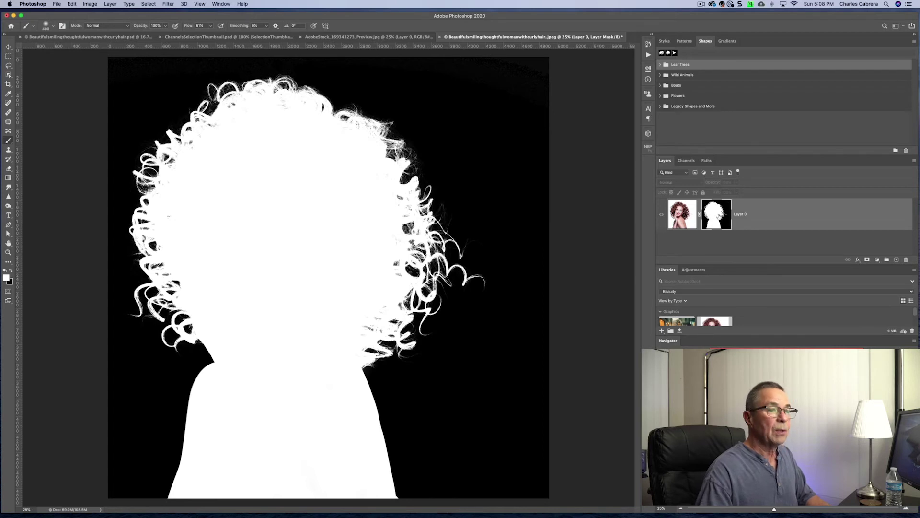
Step: Exit mask view, add a teal Solid Color fill layer, and move Layer 0 above it
{"action": "left_click", "coordinate": [717, 216], "text": "alt"}
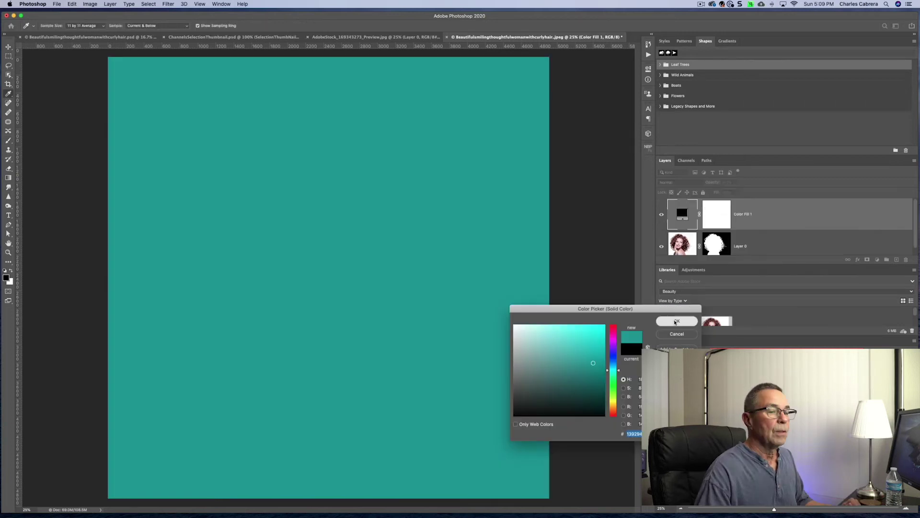
{"action": "key", "text": "Return"}
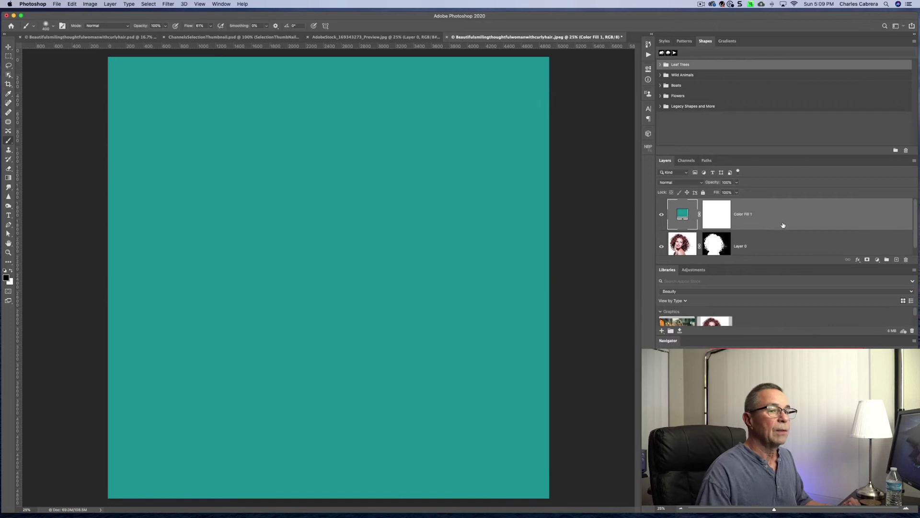
{"action": "left_click_drag", "start_coordinate": [786, 245], "coordinate": [786, 209]}
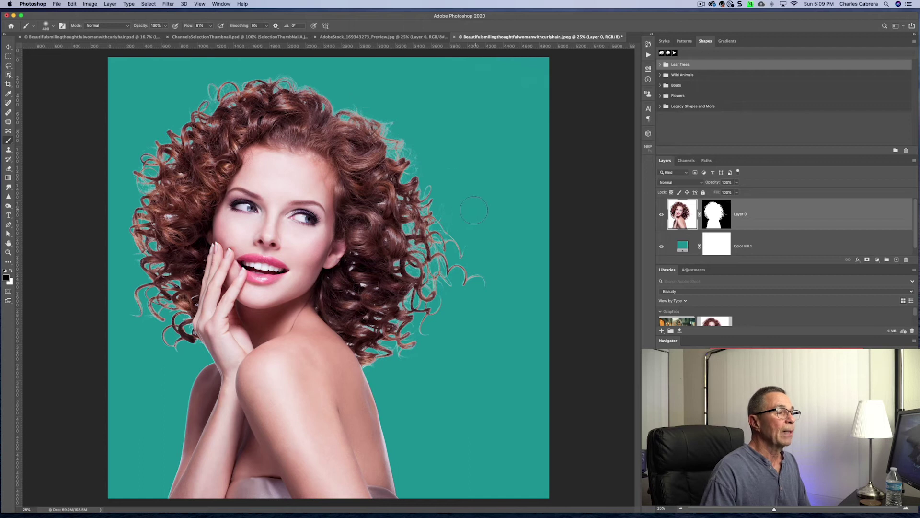
Step: Add a new Layer 1 clipped to the woman's layer
{"action": "left_click", "coordinate": [897, 259]}
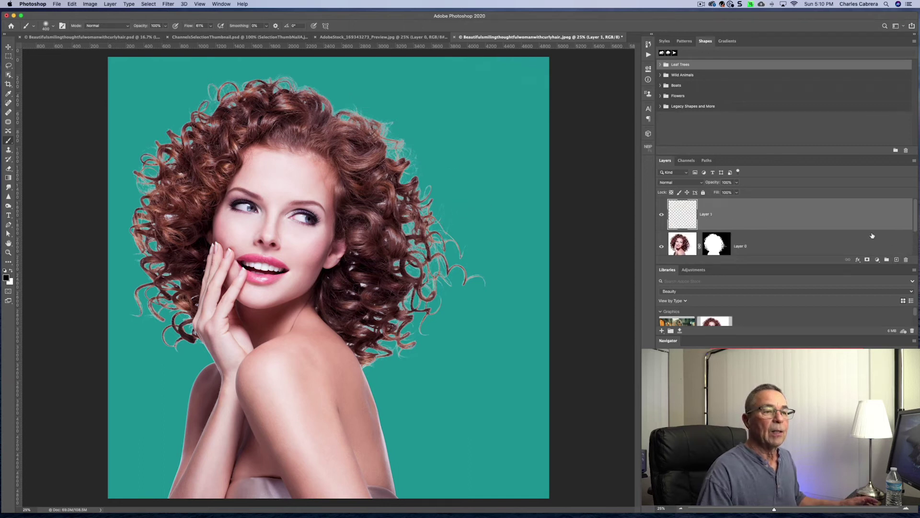
{"action": "right_click", "coordinate": [772, 212]}
{"action": "left_click", "coordinate": [815, 278]}
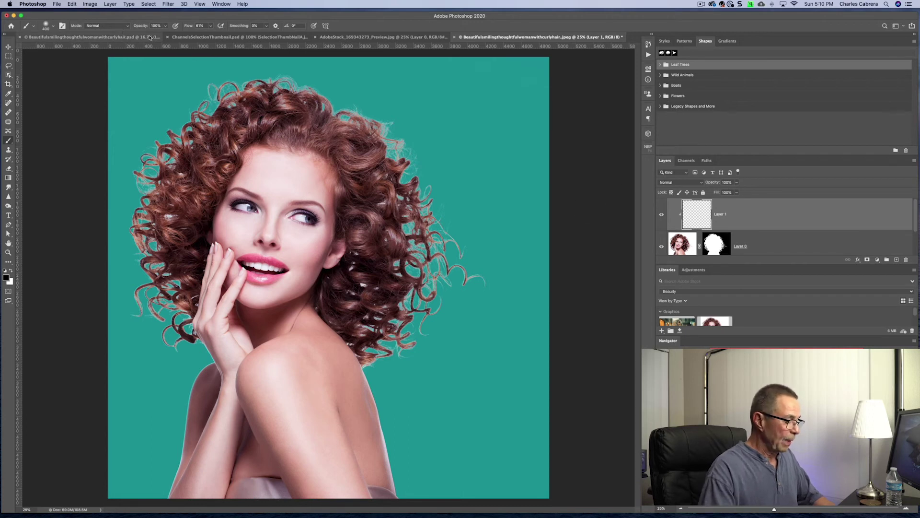
Step: Set the brush to Darken mode at 12% flow and sample the hair colour
{"action": "left_click", "coordinate": [211, 26]}
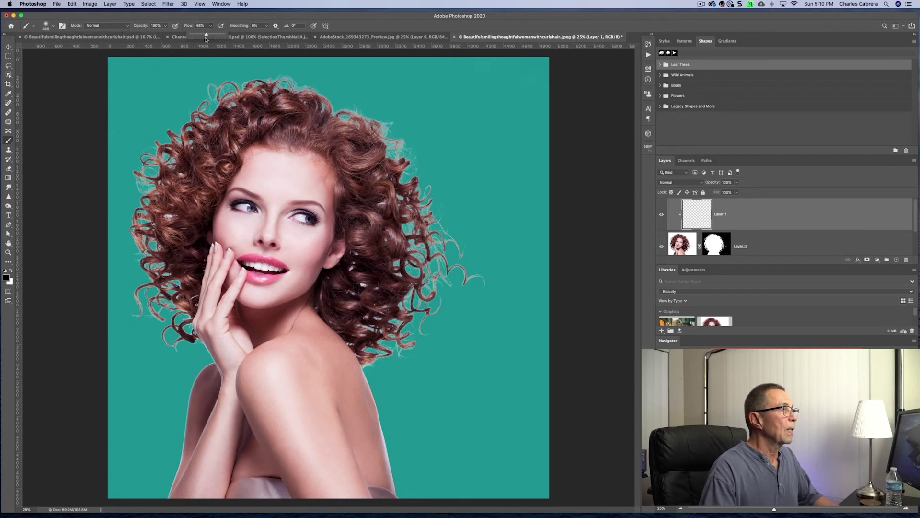
{"action": "left_click_drag", "start_coordinate": [196, 39], "coordinate": [193, 39]}
{"action": "left_click", "coordinate": [106, 25]}
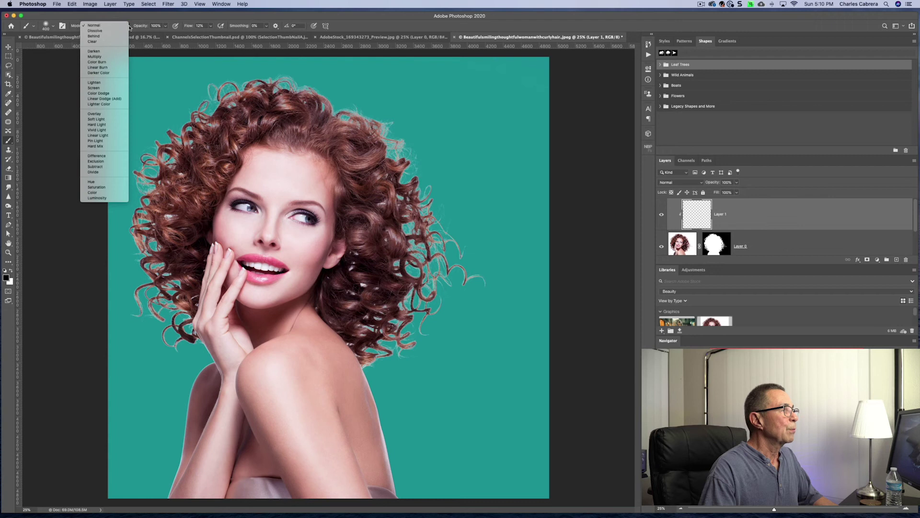
{"action": "left_click", "coordinate": [115, 51]}
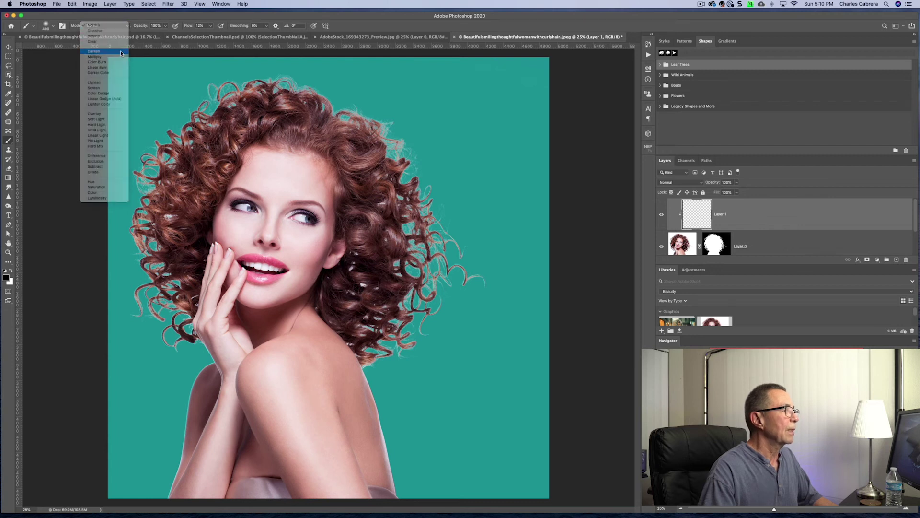
{"action": "left_click", "coordinate": [191, 133], "text": "alt"}
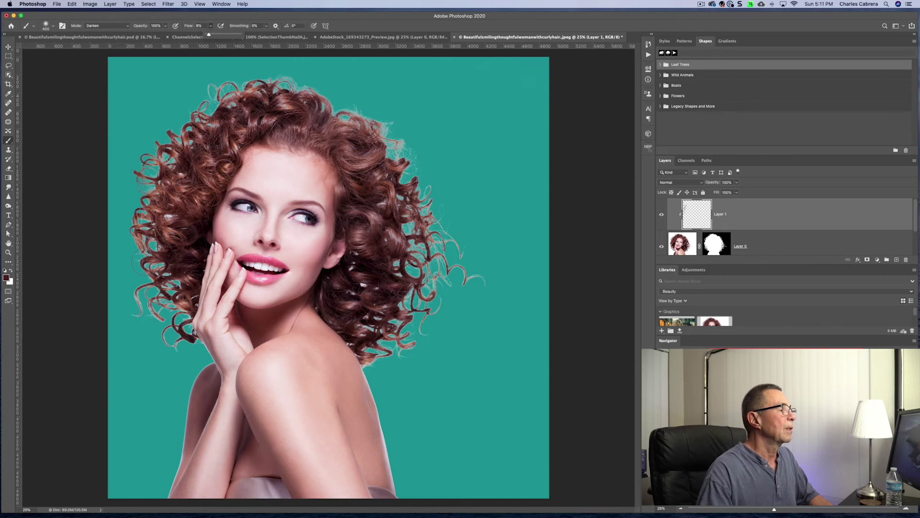
Step: Darken the pale fringes on the left, right and top-left hair edges at 6-10% flow
{"action": "key", "text": "Down"}
{"action": "key", "text": "Down"}
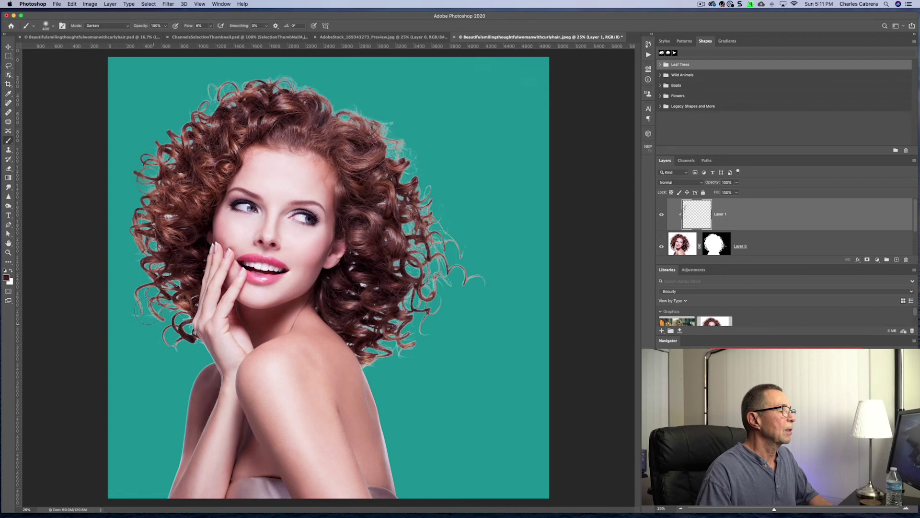
{"action": "left_click_drag", "start_coordinate": [146, 309], "coordinate": [148, 302]}
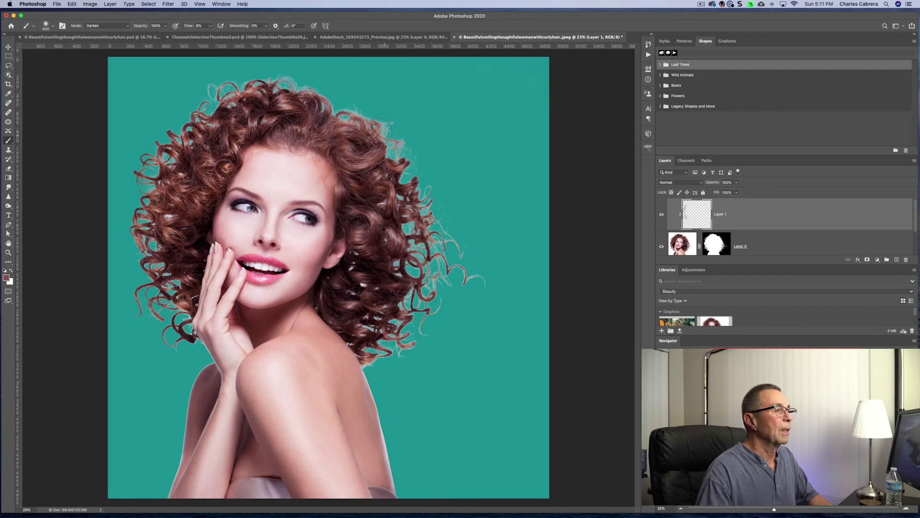
{"action": "key", "text": "shift+1"}
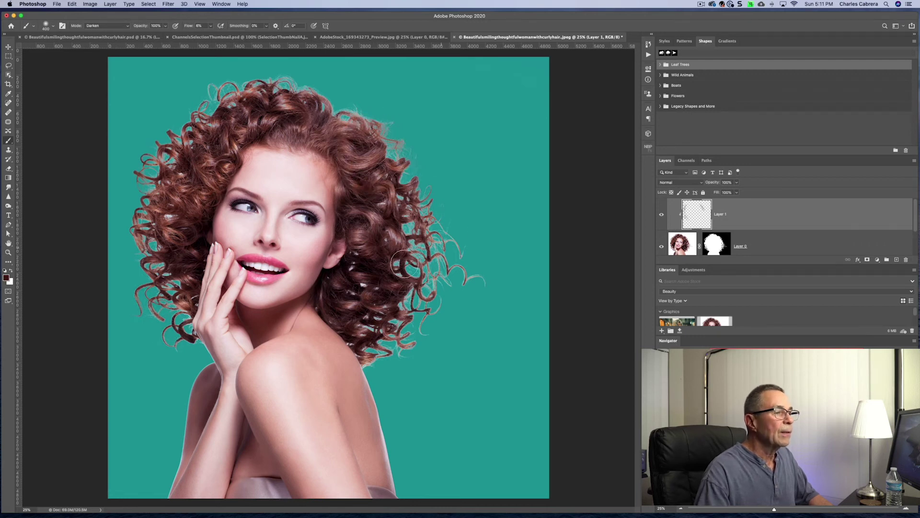
{"action": "mouse_move", "coordinate": [398, 313]}
{"action": "left_mouse_down"}
{"action": "mouse_move", "coordinate": [412, 316]}
{"action": "mouse_move", "coordinate": [388, 332]}
{"action": "mouse_move", "coordinate": [379, 355]}
{"action": "mouse_move", "coordinate": [390, 317]}
{"action": "mouse_move", "coordinate": [378, 334]}
{"action": "left_mouse_up"}
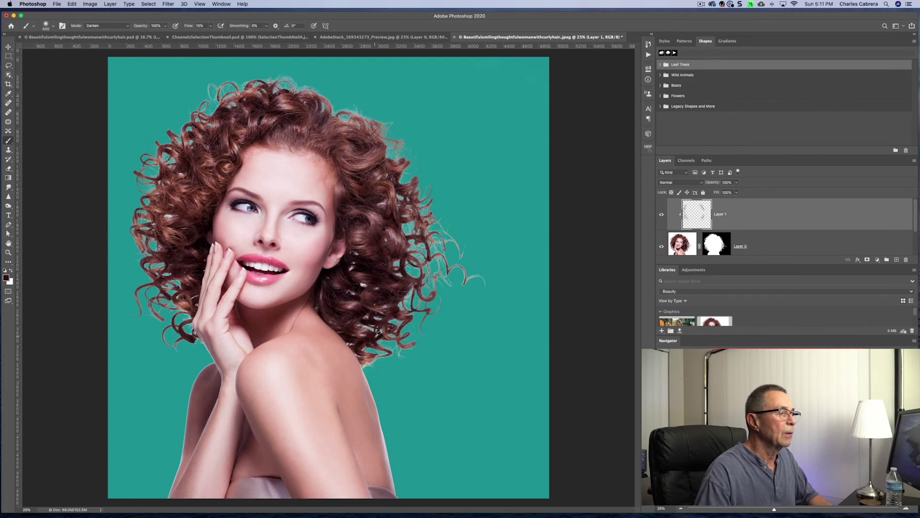
{"action": "mouse_move", "coordinate": [406, 297]}
{"action": "left_mouse_down"}
{"action": "mouse_move", "coordinate": [431, 269]}
{"action": "mouse_move", "coordinate": [472, 276]}
{"action": "left_mouse_up"}
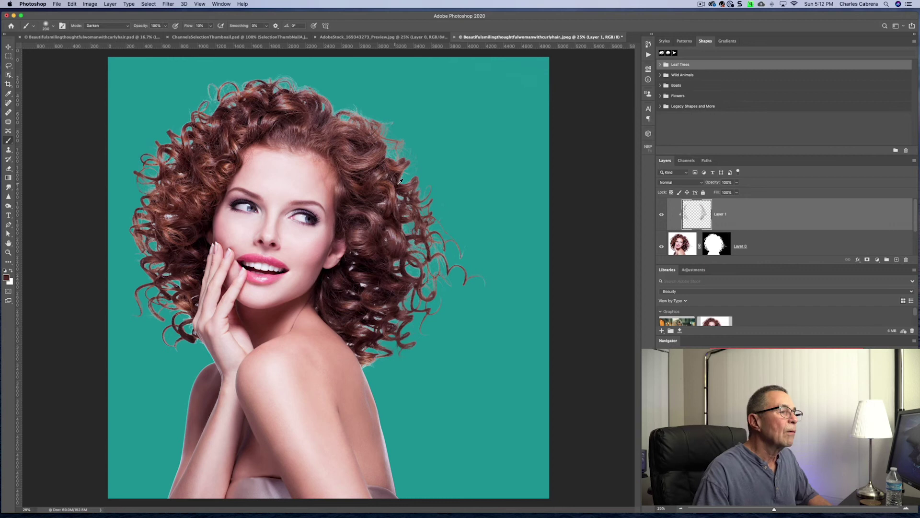
{"action": "key", "text": "bracketleft"}
{"action": "key", "text": "bracketleft"}
{"action": "key", "text": "bracketleft"}
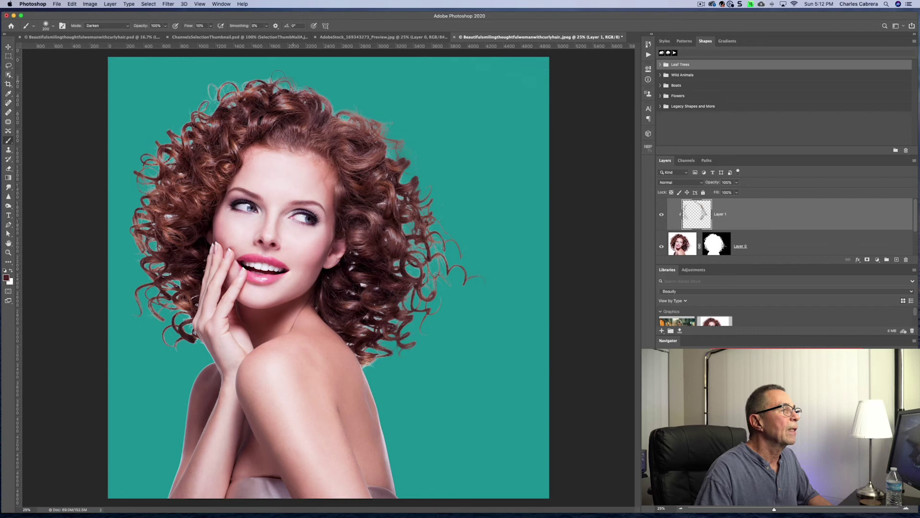
{"action": "mouse_move", "coordinate": [199, 99]}
{"action": "left_mouse_down"}
{"action": "mouse_move", "coordinate": [248, 87]}
{"action": "mouse_move", "coordinate": [188, 111]}
{"action": "mouse_move", "coordinate": [214, 90]}
{"action": "mouse_move", "coordinate": [138, 240]}
{"action": "left_mouse_up"}
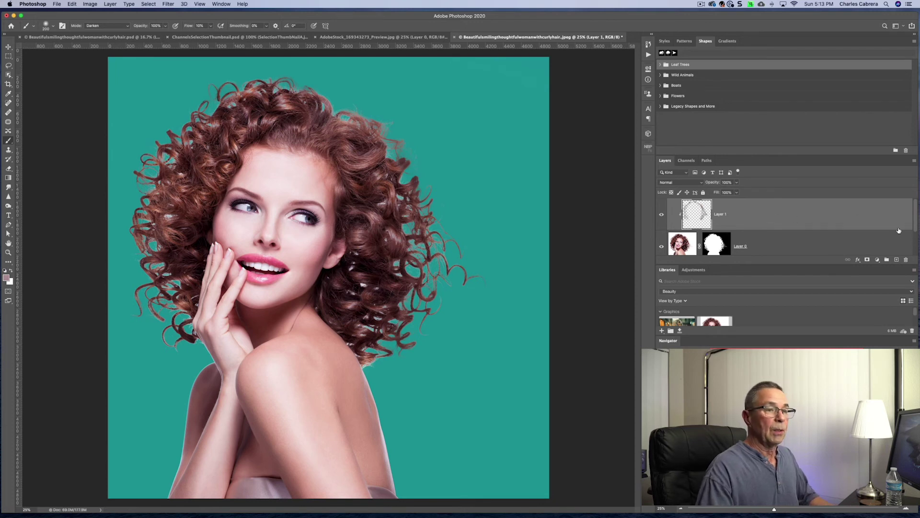
Step: Add a new Layer 2 clipped to Layer 1
{"action": "left_click", "coordinate": [897, 260]}
{"action": "right_click", "coordinate": [768, 209]}
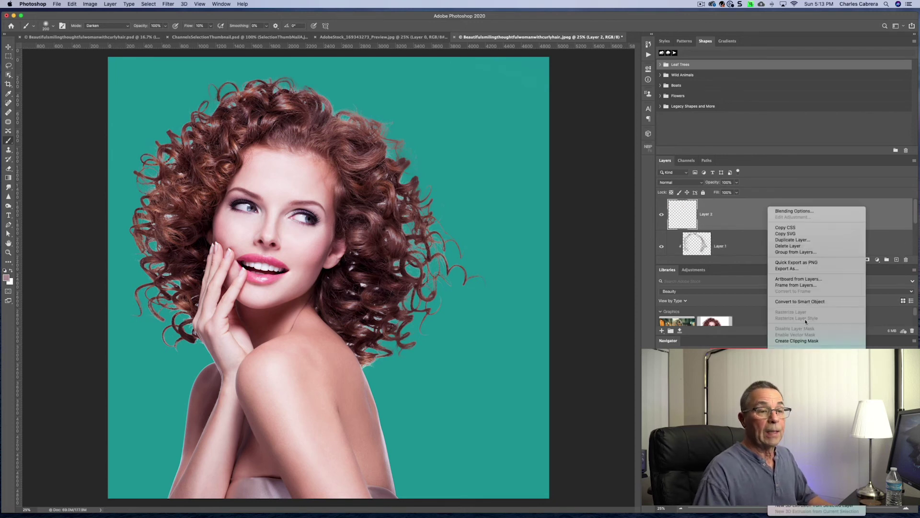
{"action": "left_click", "coordinate": [808, 341]}
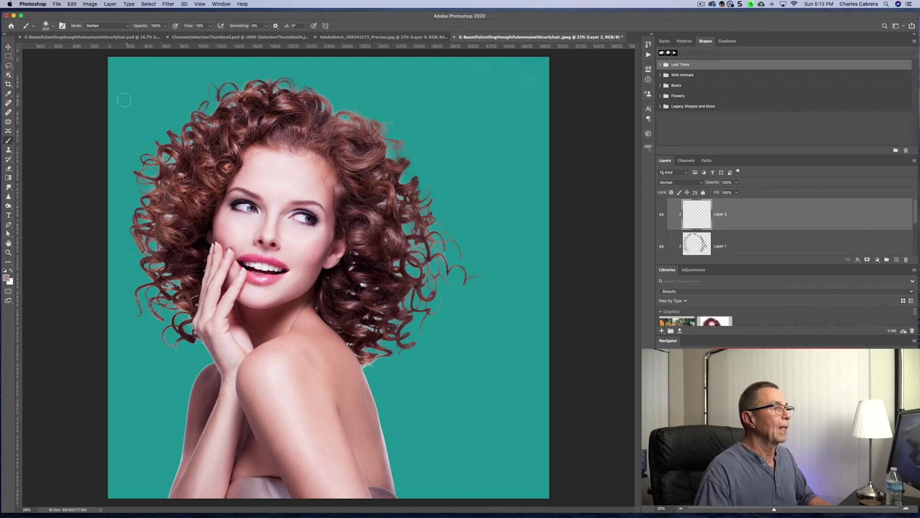
Step: With the Clone Stamp at 10% flow, clone hair texture by the cheek and left of the hand
{"action": "left_click", "coordinate": [8, 150]}
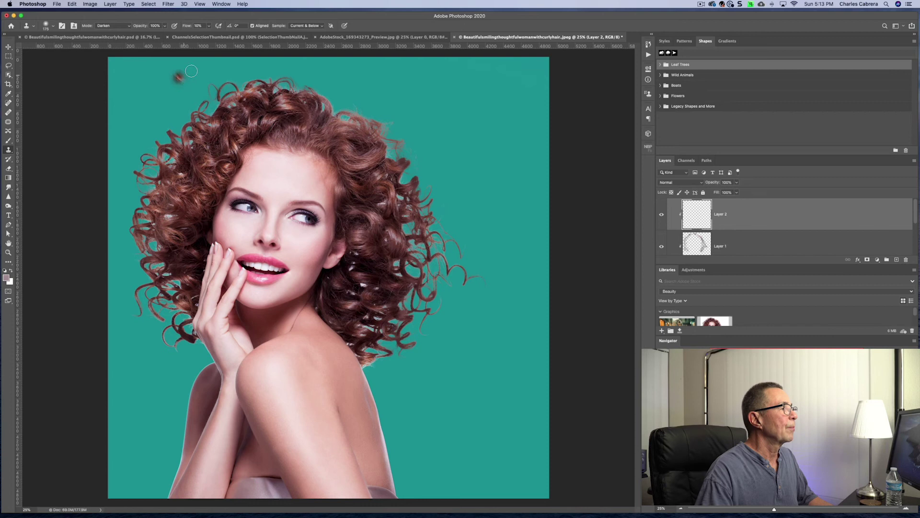
{"action": "left_click", "coordinate": [209, 25]}
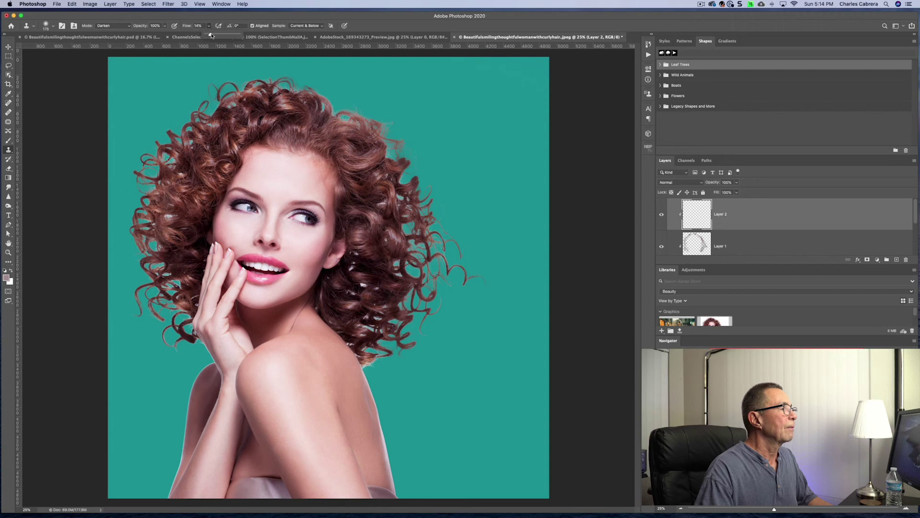
{"action": "left_click", "coordinate": [184, 207]}
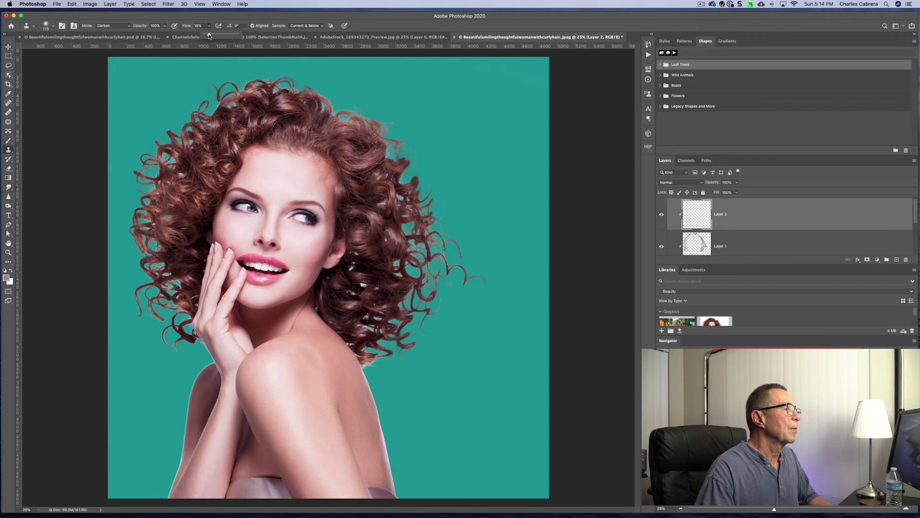
{"action": "left_click_drag", "start_coordinate": [213, 37], "coordinate": [213, 37]}
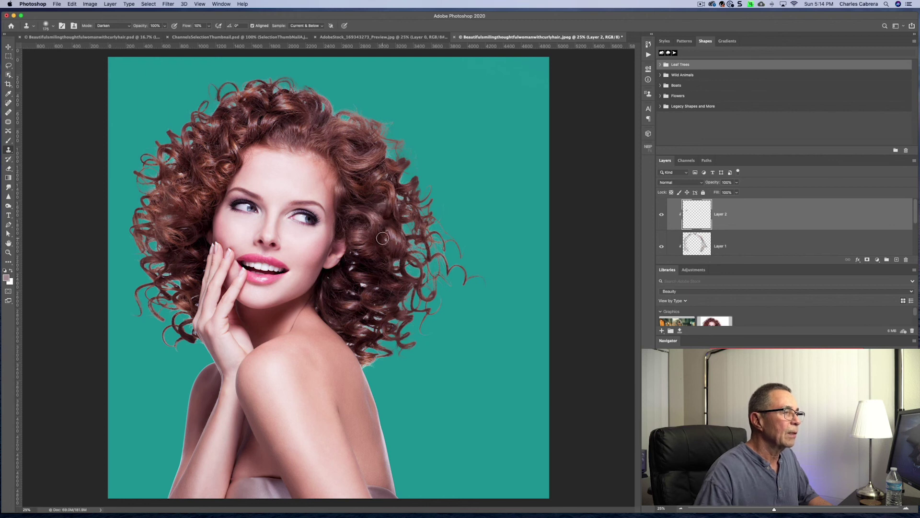
{"action": "mouse_move", "coordinate": [382, 225]}
{"action": "left_mouse_down"}
{"action": "mouse_move", "coordinate": [347, 270]}
{"action": "mouse_move", "coordinate": [351, 330]}
{"action": "left_mouse_up"}
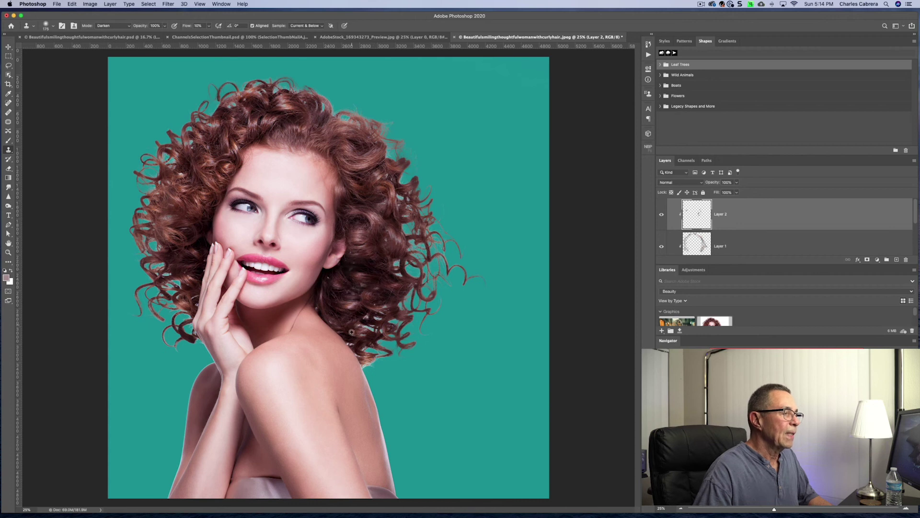
{"action": "left_click_drag", "start_coordinate": [175, 283], "coordinate": [173, 288]}
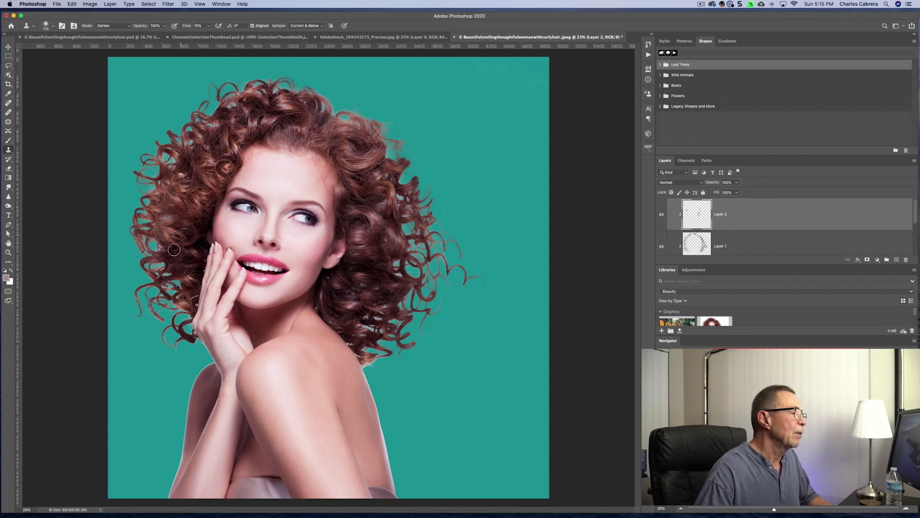
{"action": "left_click_drag", "start_coordinate": [174, 249], "coordinate": [168, 256]}
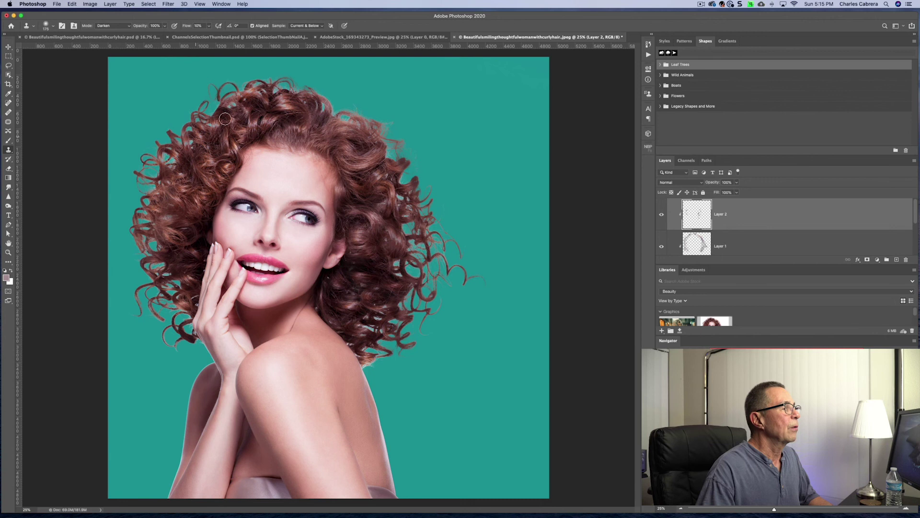